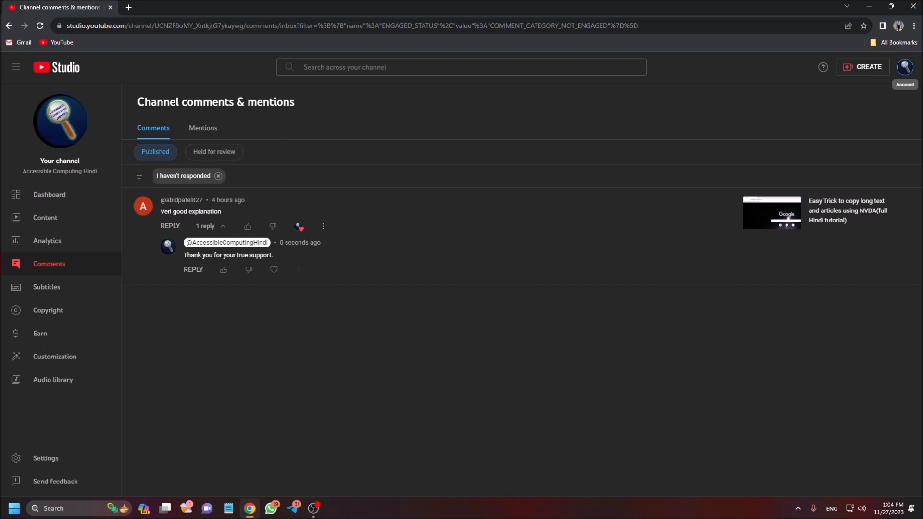
Open the YouTube channel's permission settings and choose to manage permissions in the Brand Account.
key(Return)
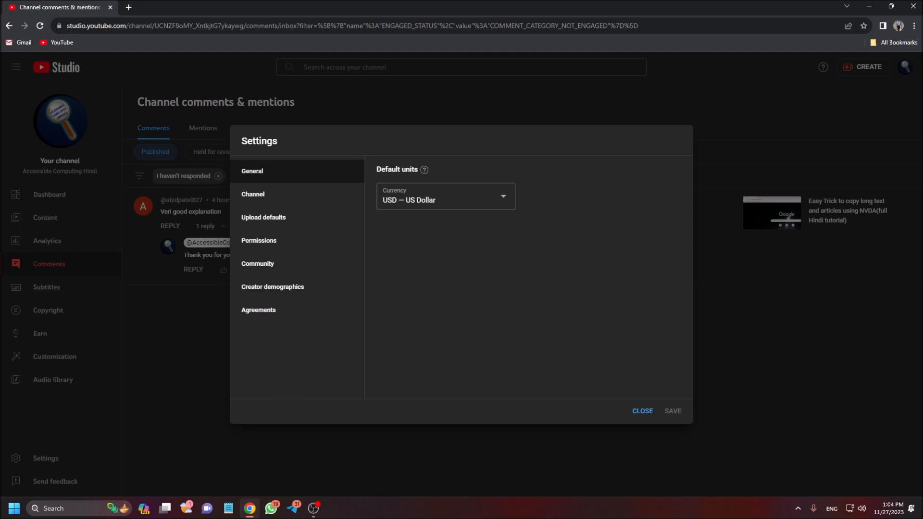
key(Return)
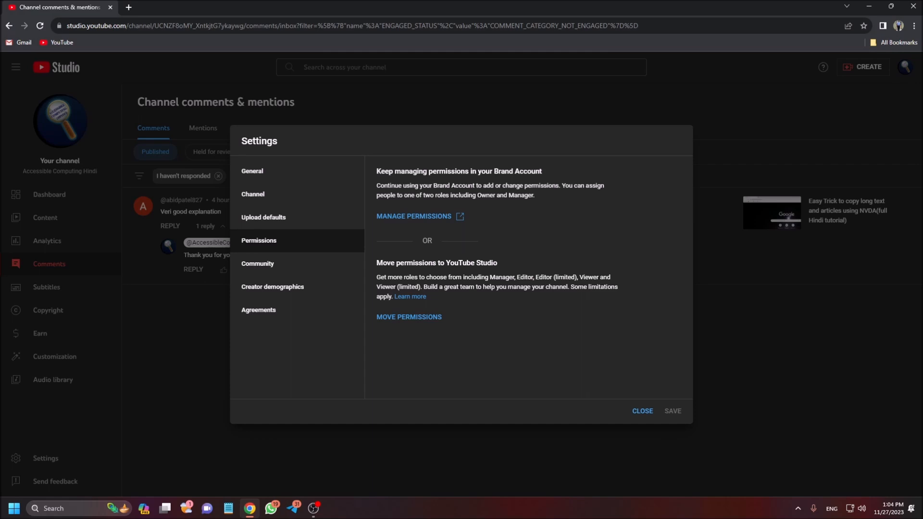
key(Return)
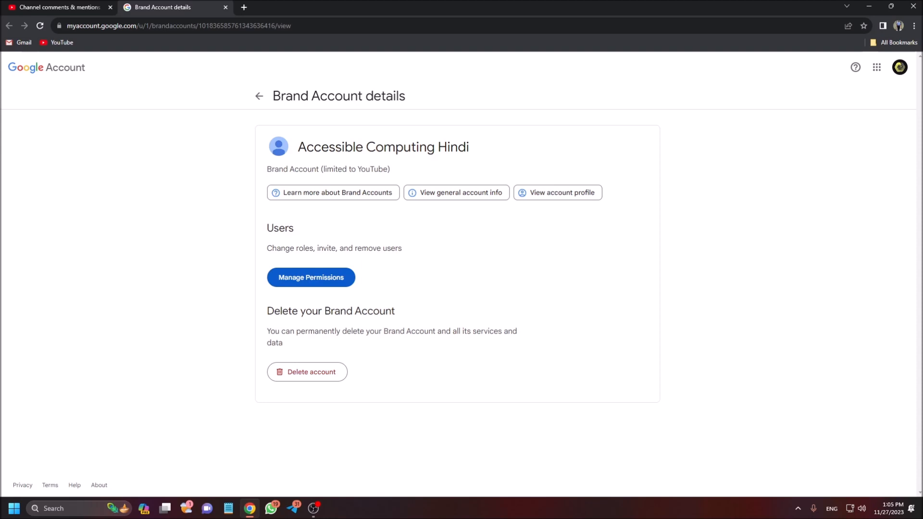
Verify with the account password, open the Brand Account's user permissions, and start adding new users.
key(Return)
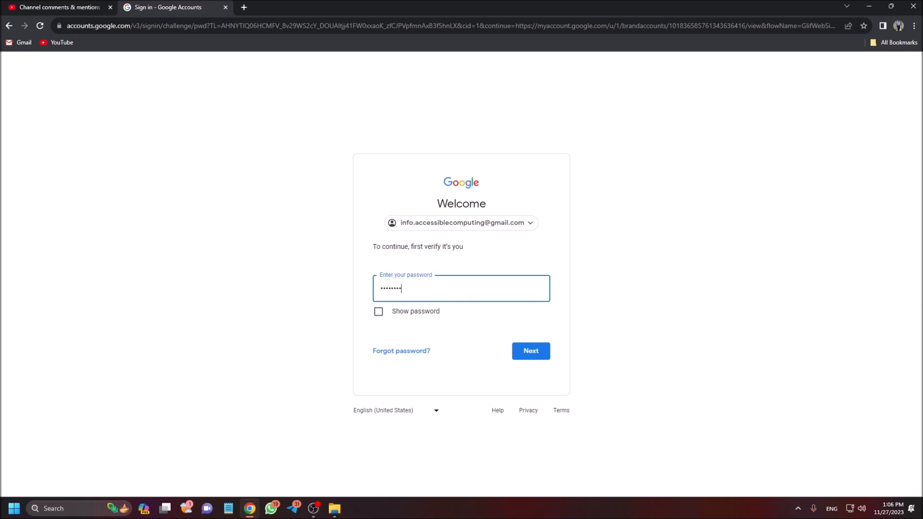
key(Return)
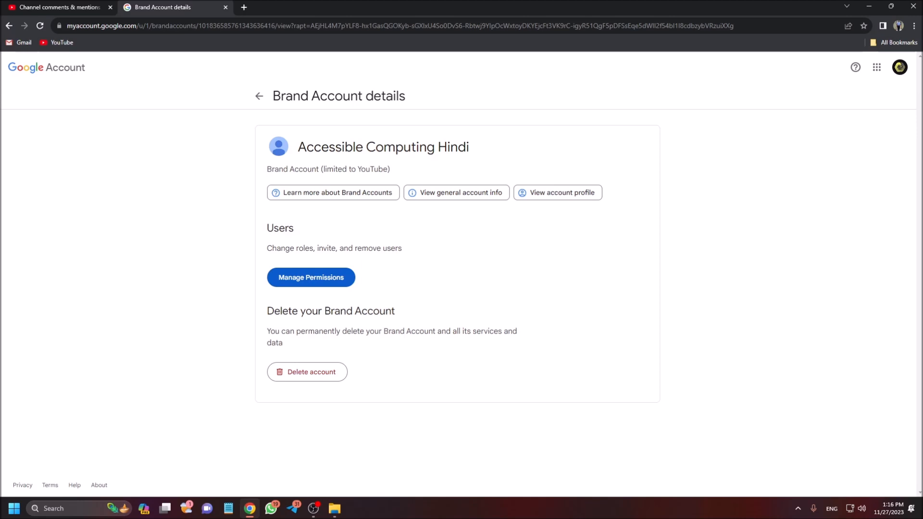
key(Return)
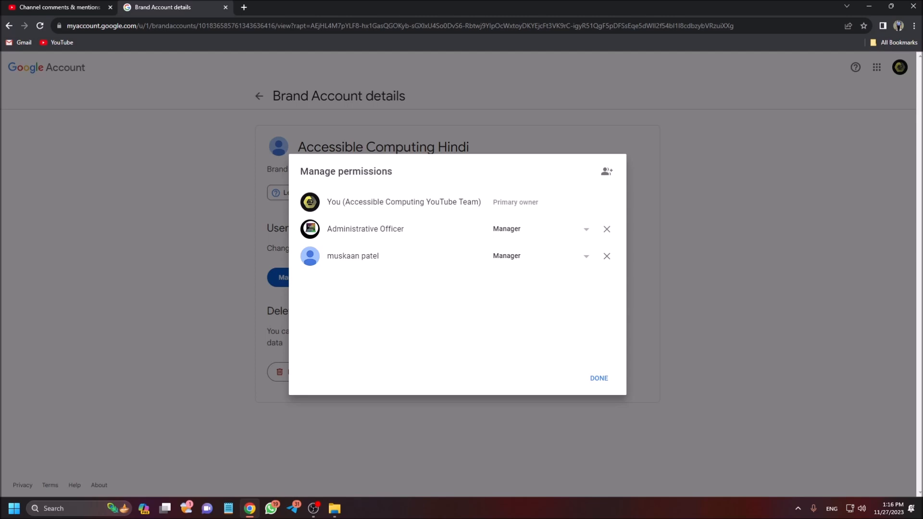
key(Return)
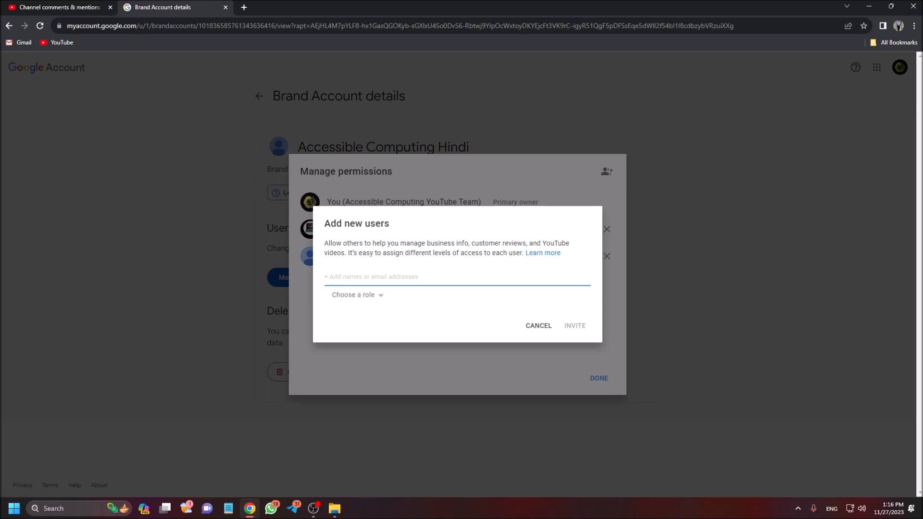
key(Right)
key(Right)
key(Right)
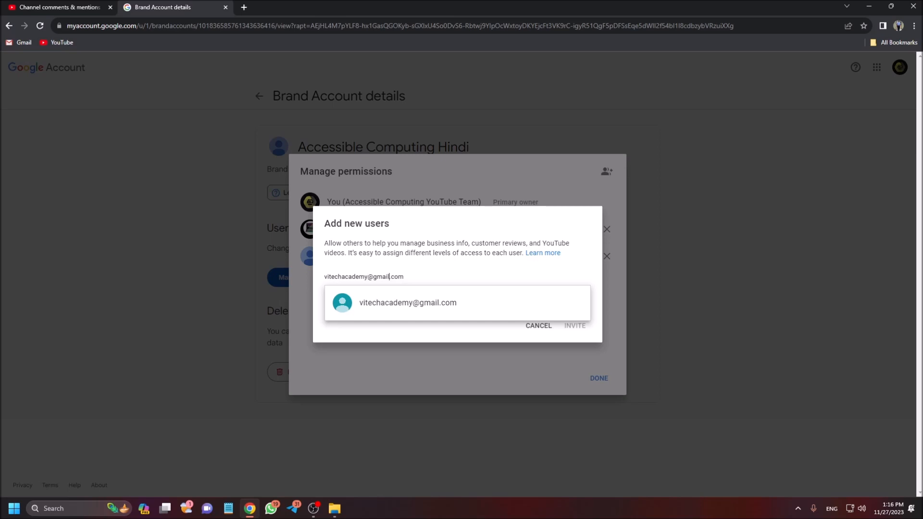
key(Return)
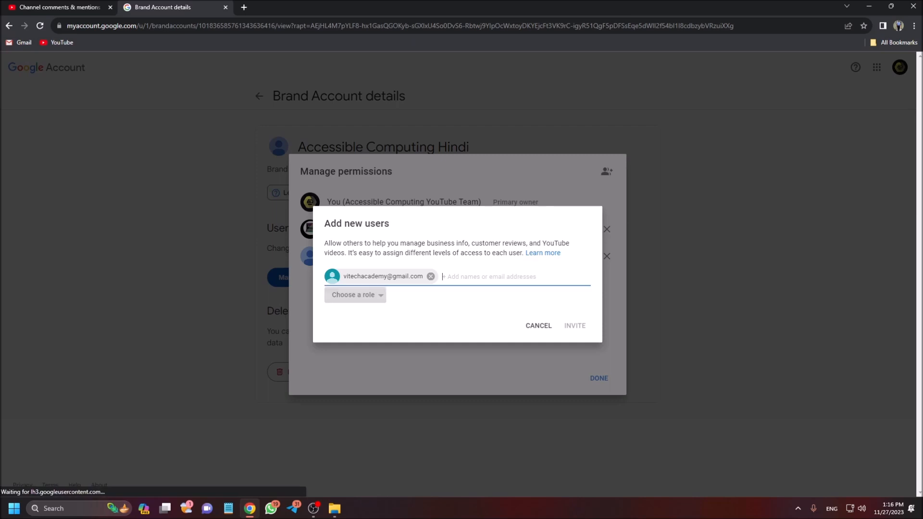
key(ctrl+a)
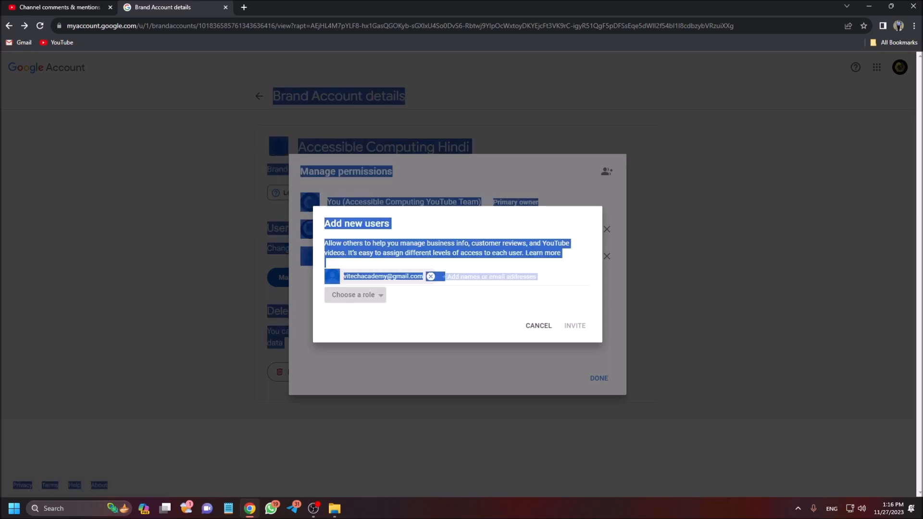
key(shift+Tab)
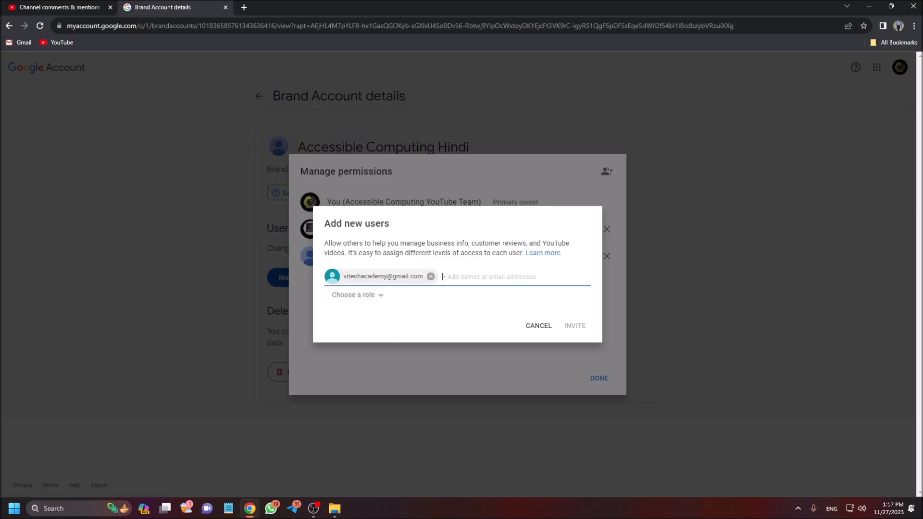
key(alt+Left)
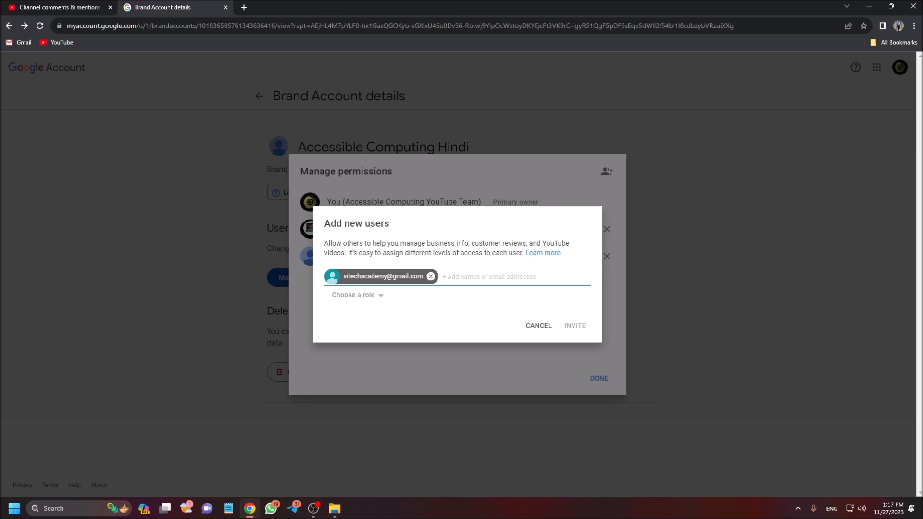
key(BackSpace)
text(.com)
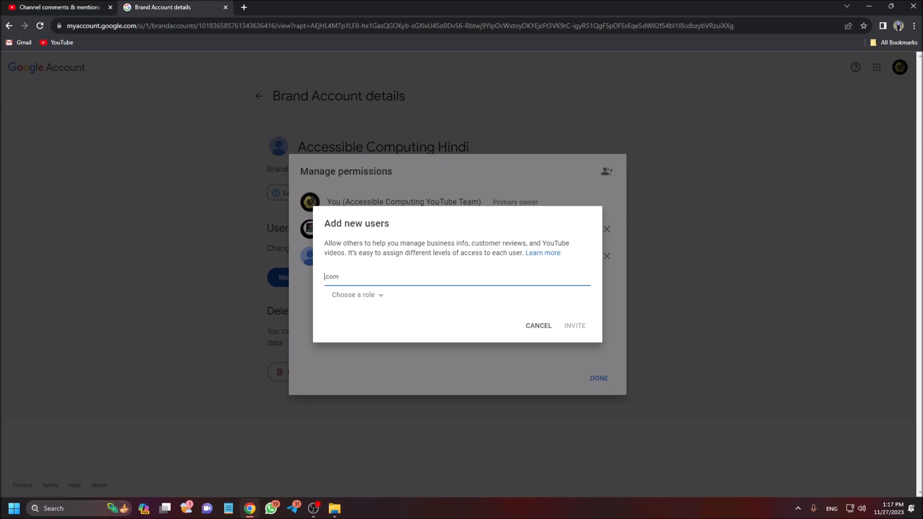
key(BackSpace)
key(BackSpace)
key(BackSpace)
key(BackSpace)
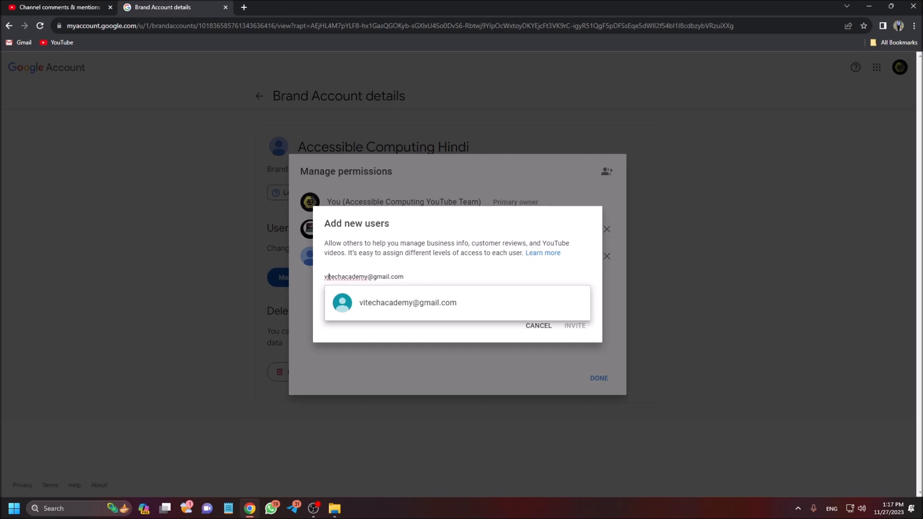
Enter the invitee's e-mail address as a new user of the Accessible Computing Hindi Brand Account.
key(Right)
key(Right)
key(Right)
key(Return)
key(Return)
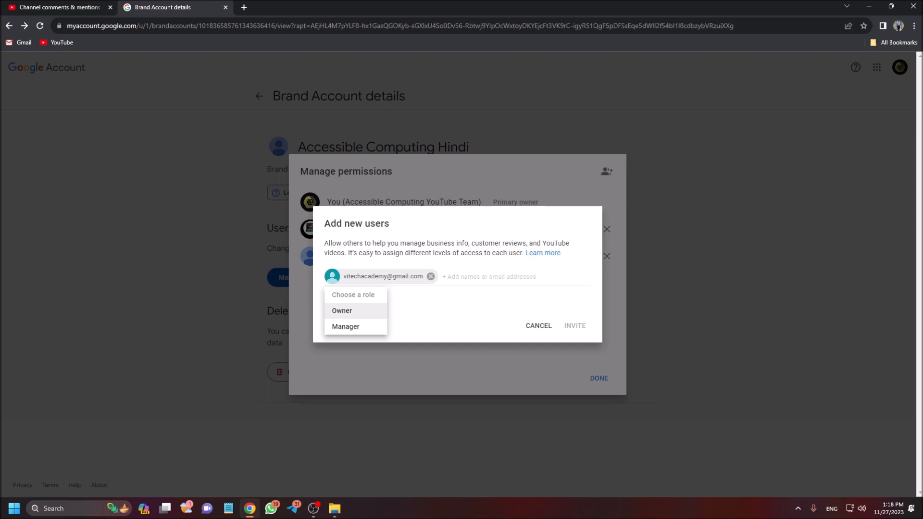
Assign the Manager role to the new user.
key(Down)
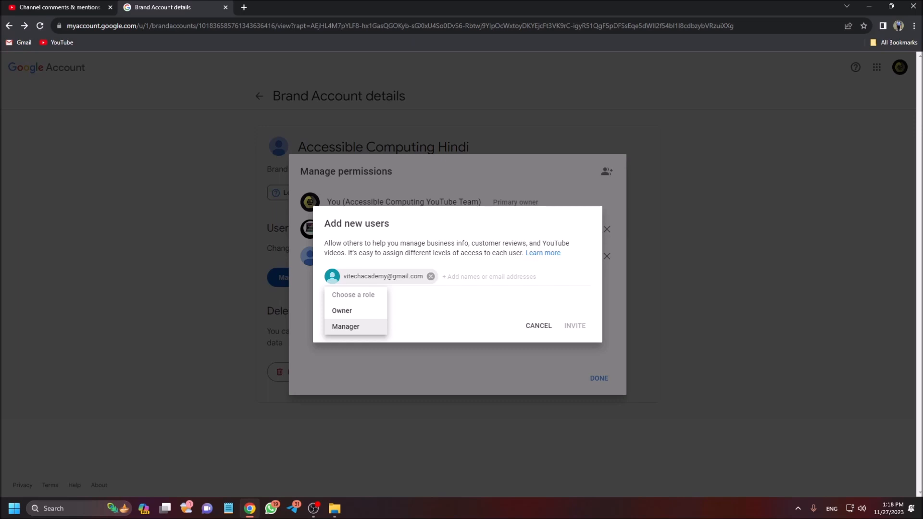
key(Up)
key(Up)
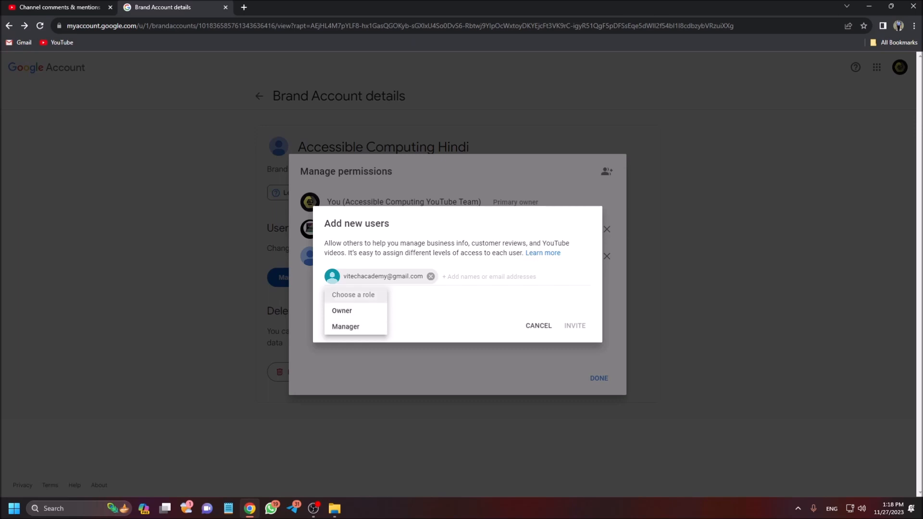
key(Down)
key(Down)
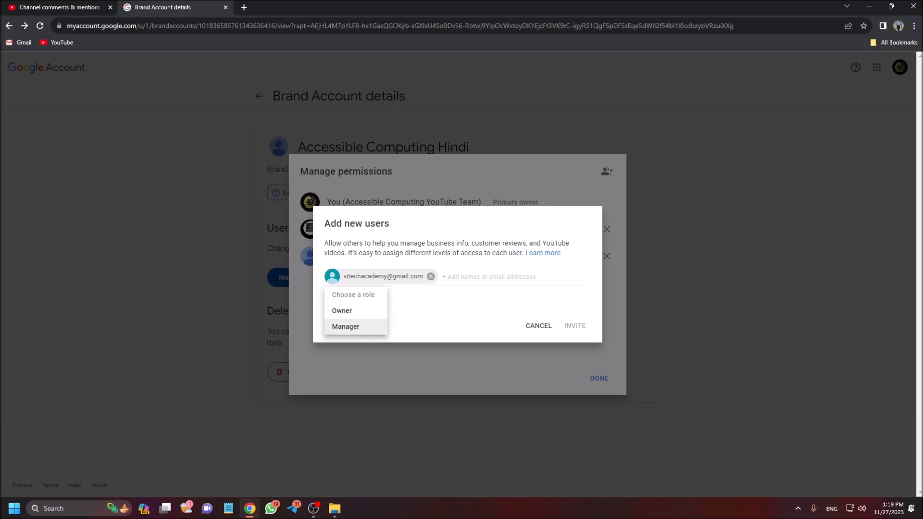
key(Return)
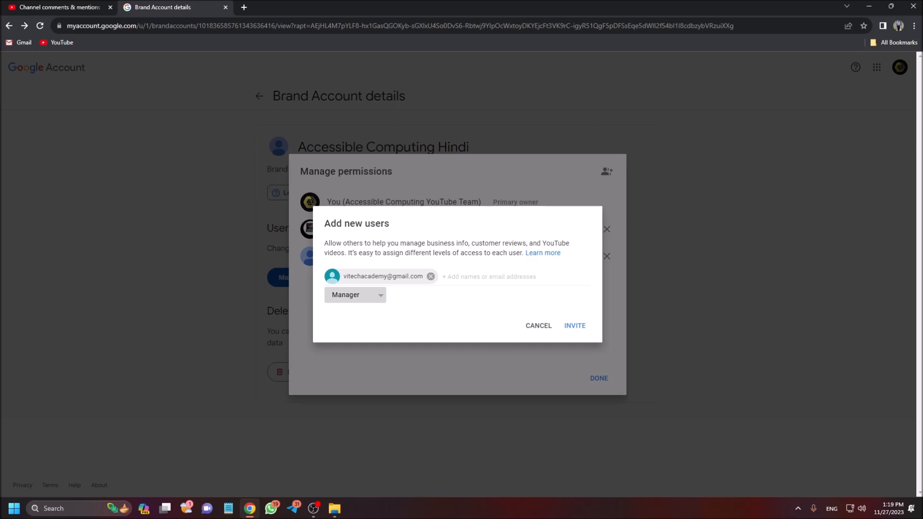
Review the role options again, keep Manager for the new user, and send the invitation.
key(Return)
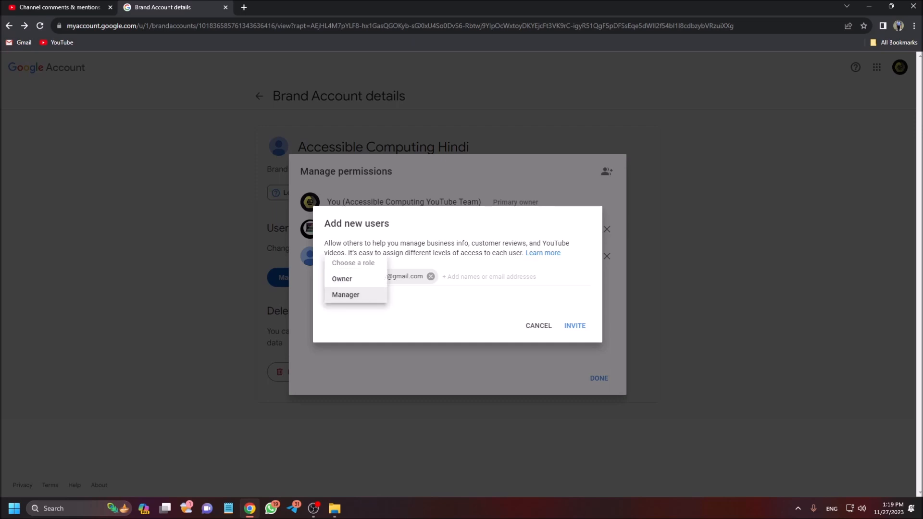
key(Up)
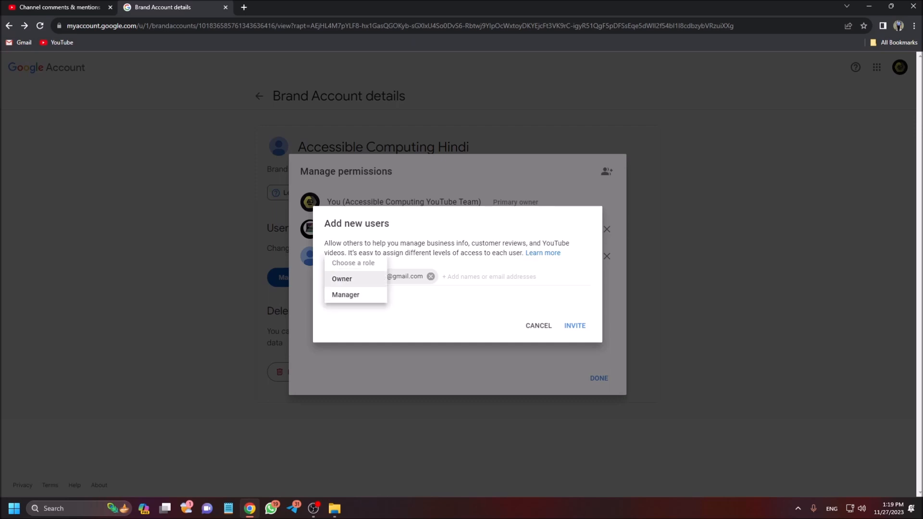
key(Up)
key(Up)
key(Up)
key(Up)
key(Down)
key(Down)
key(Return)
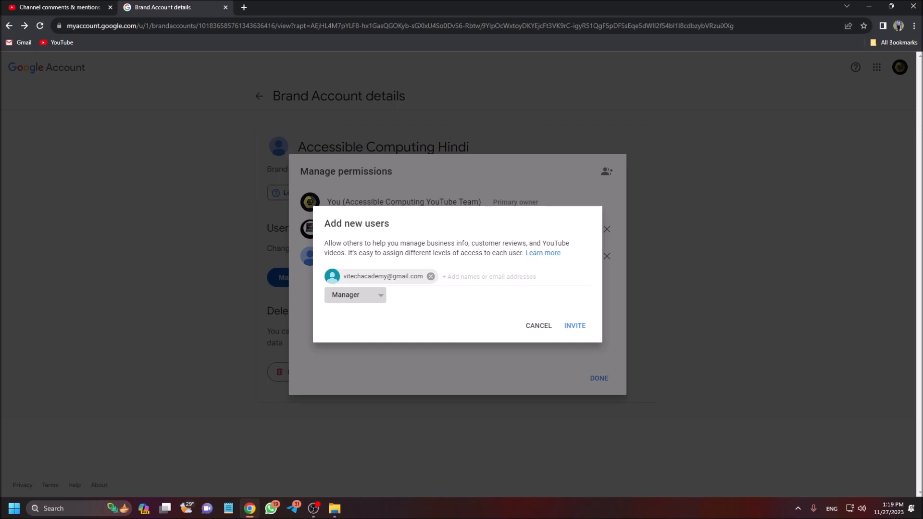
key(Return)
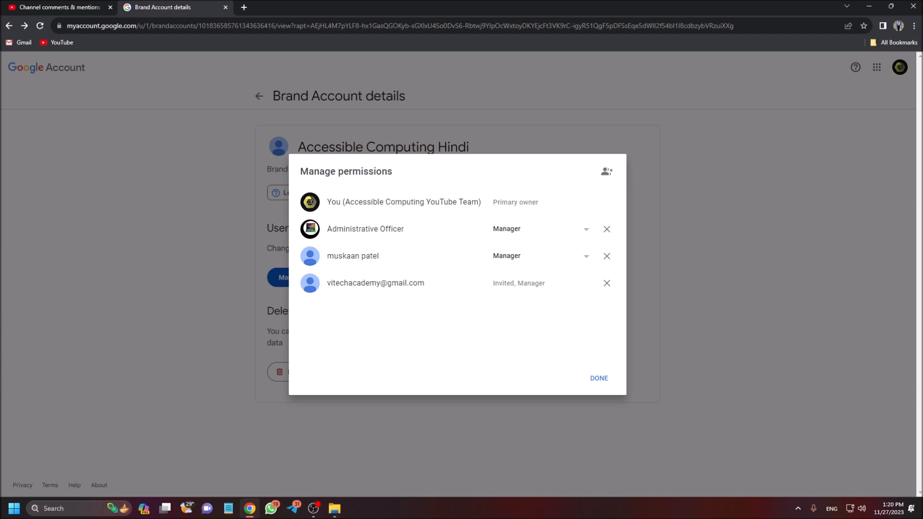
Launch Thunderbird from the desktop and bring its mail window to the front.
key(super+d)
key(t)
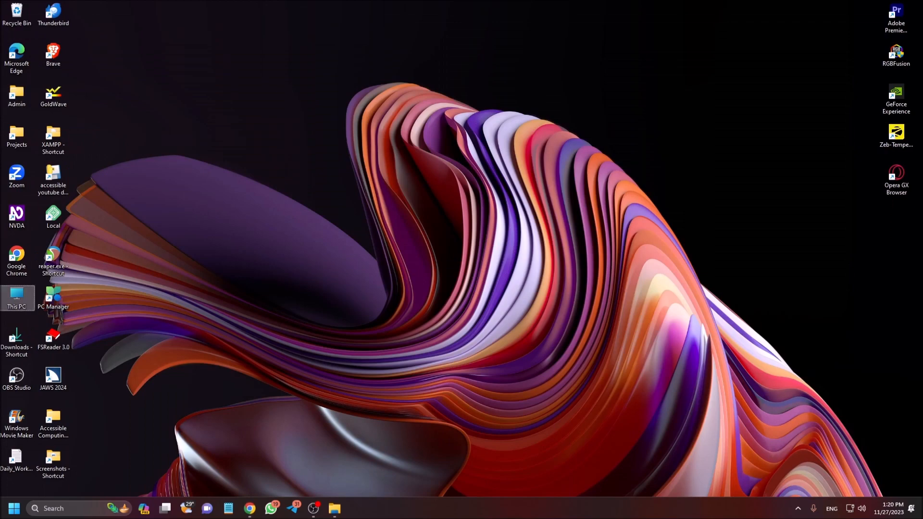
key(t)
key(Return)
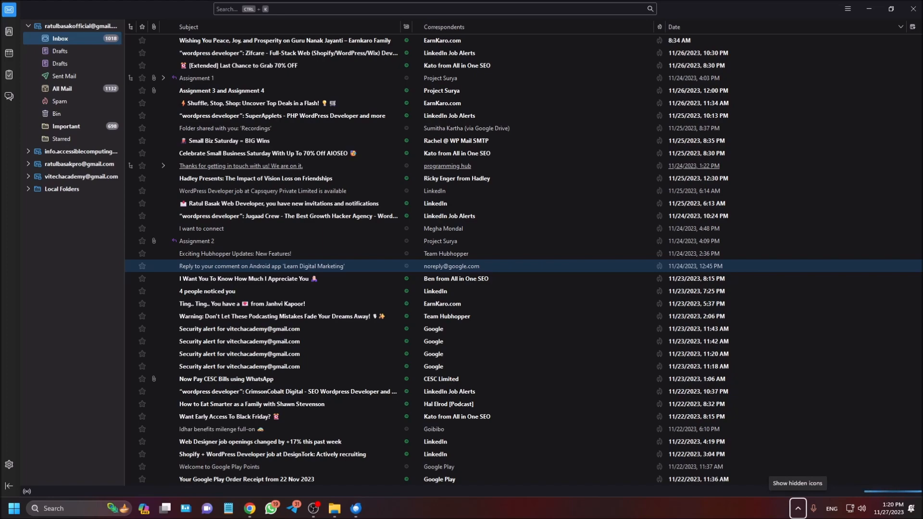
click(920, 507)
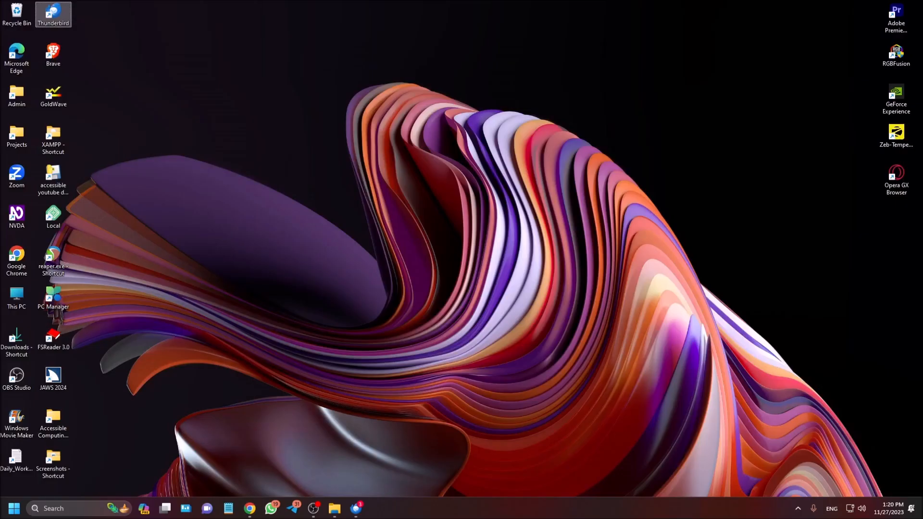
key(alt+Tab)
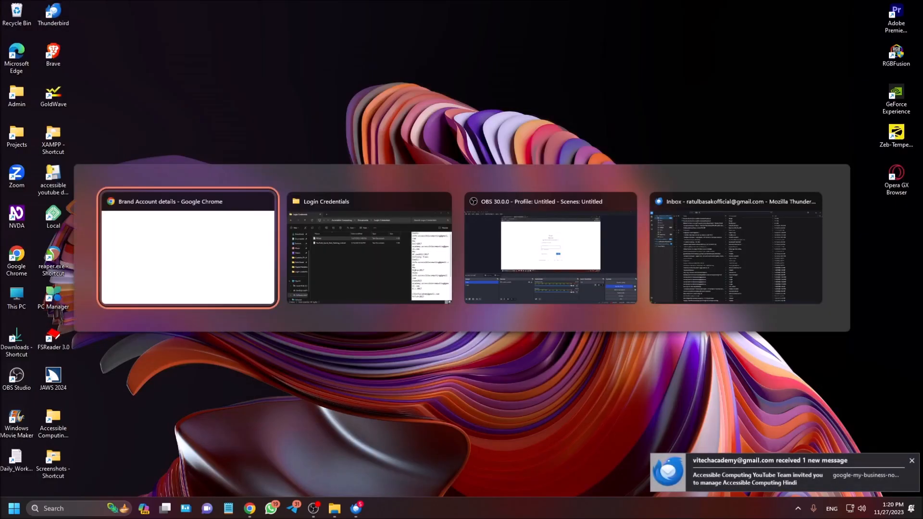
key(Tab)
key(Tab)
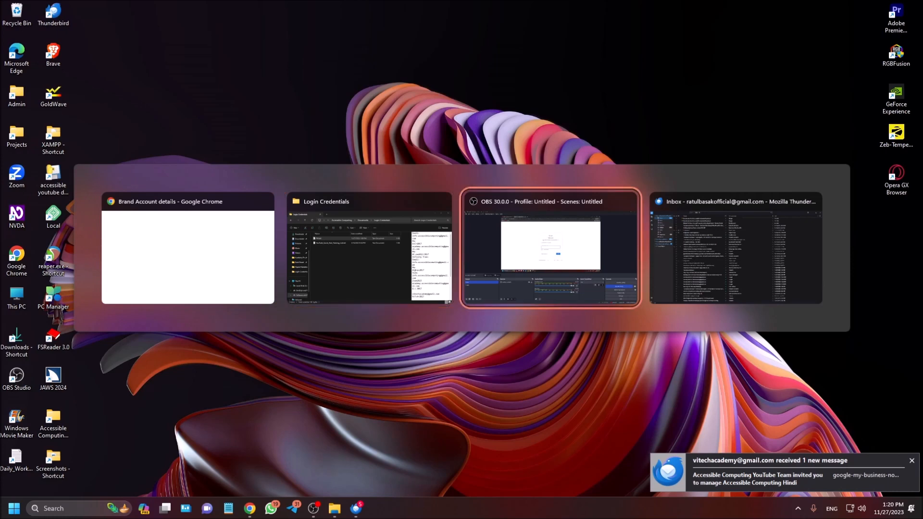
key(Tab)
key(alt+space)
key(Escape)
Collapse the first mail account's folders and open the inbox of the invited account.
key(Down)
key(Down)
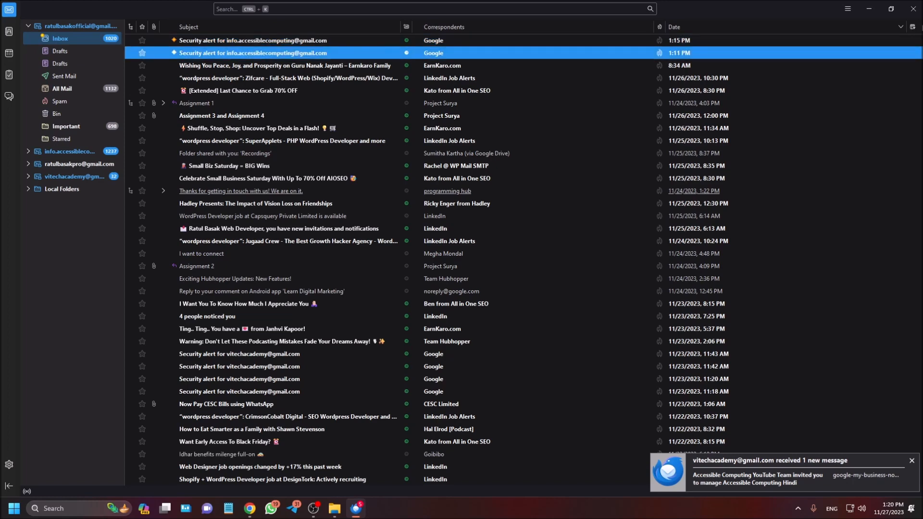
key(shift+Tab)
key(Up)
key(Left)
key(Down)
key(Down)
key(Down)
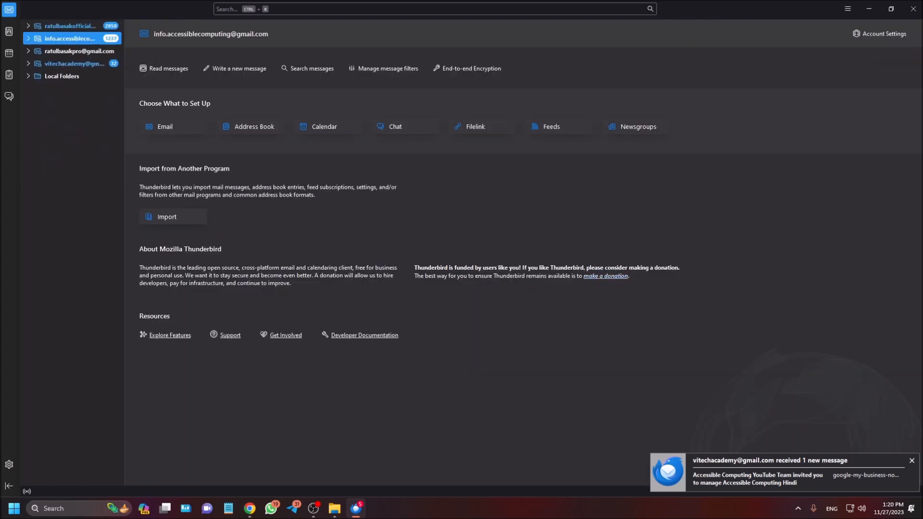
key(Right)
key(Down)
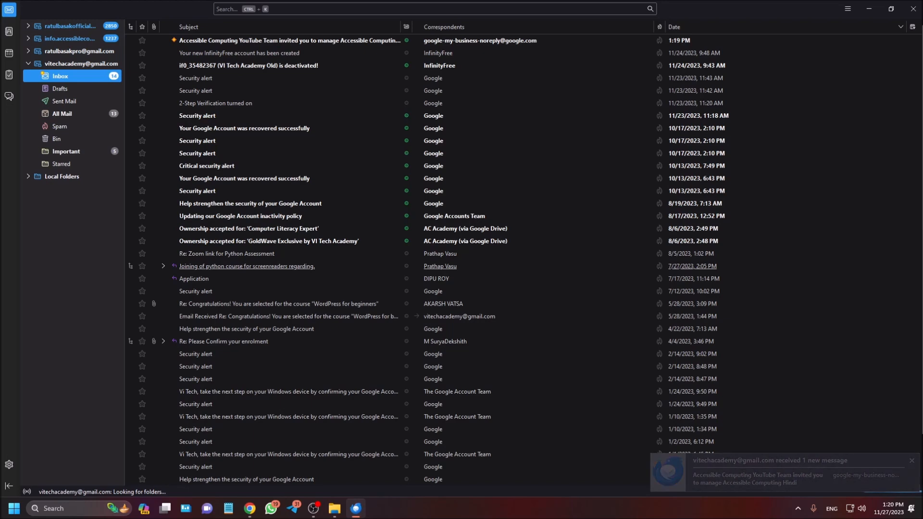
Open the newest message in the inbox, the invitation to manage Accessible Computing Hindi.
key(Tab)
key(Down)
key(Down)
key(Up)
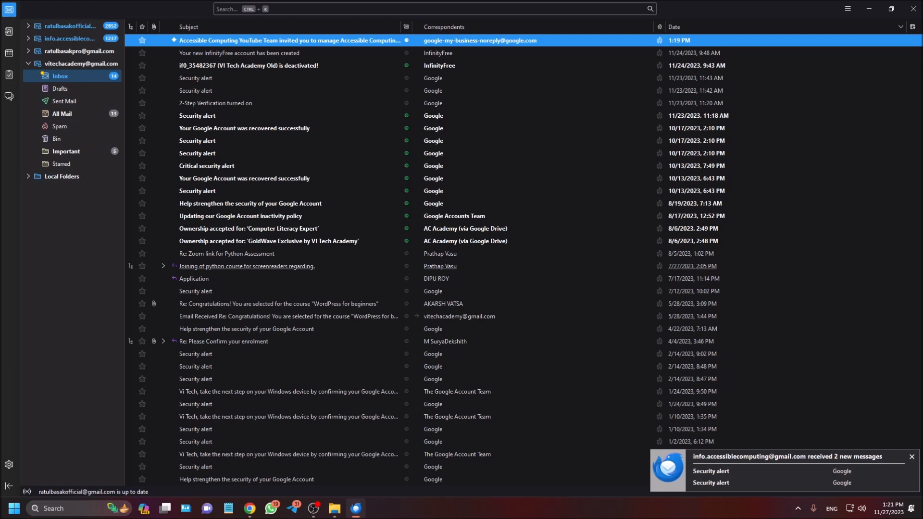
key(Return)
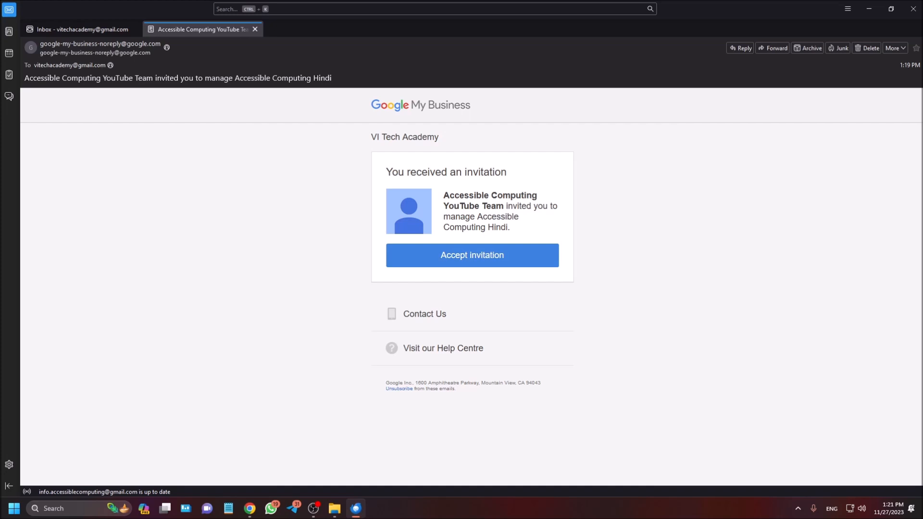
Follow the e-mail's invitation link and accept becoming a manager of Accessible Computing Hindi.
key(Return)
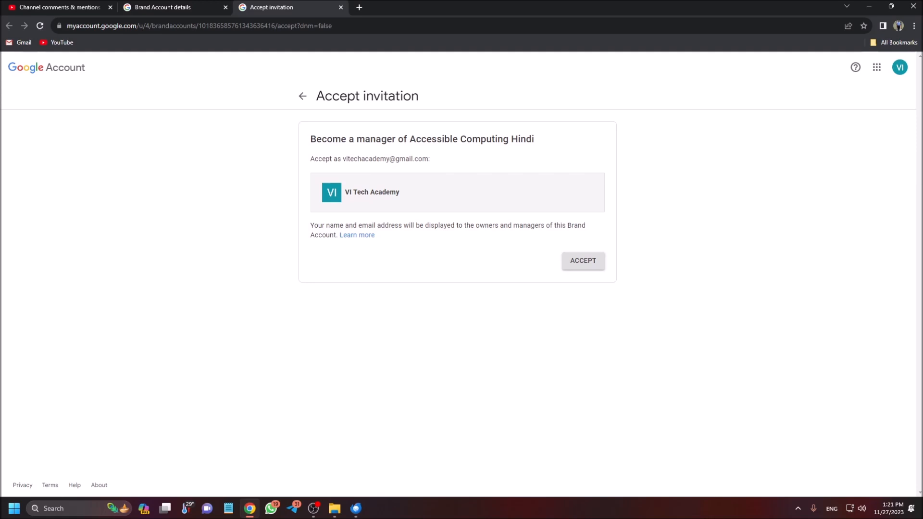
key(Return)
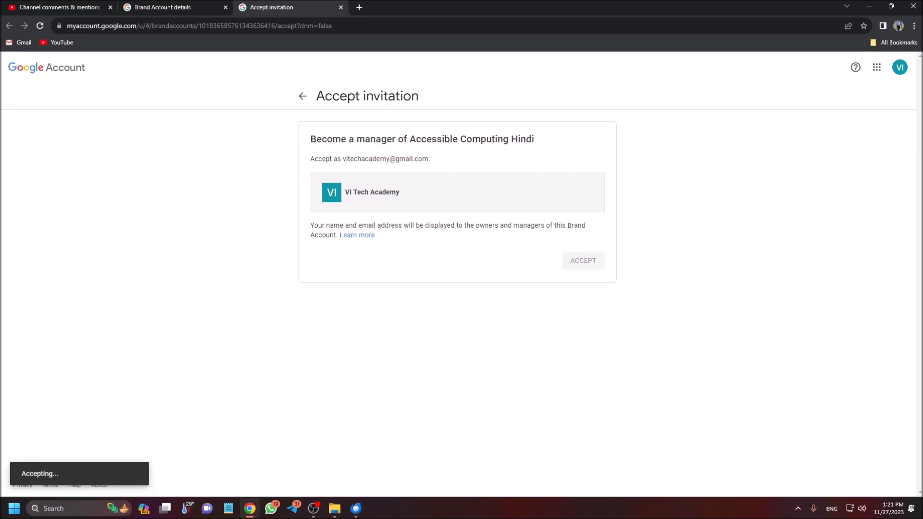